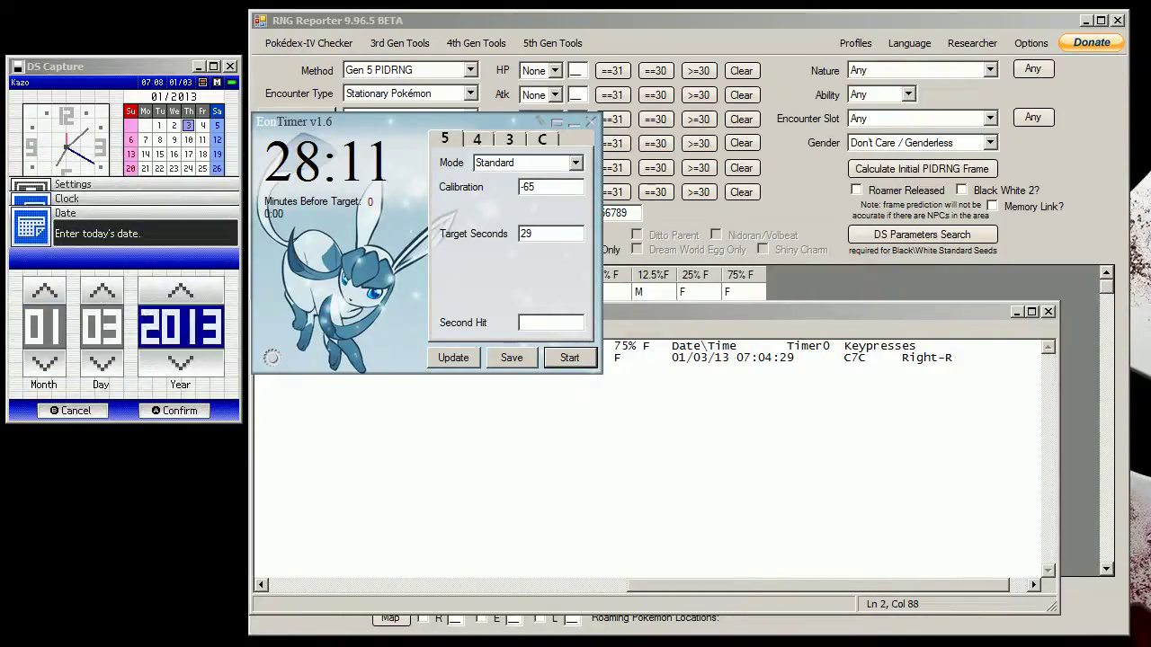
- Check the C7C Timer0 value in the saved notes and start the EonTimer 29-second countdown
{"action": "left_click", "coordinate": [703, 318]}
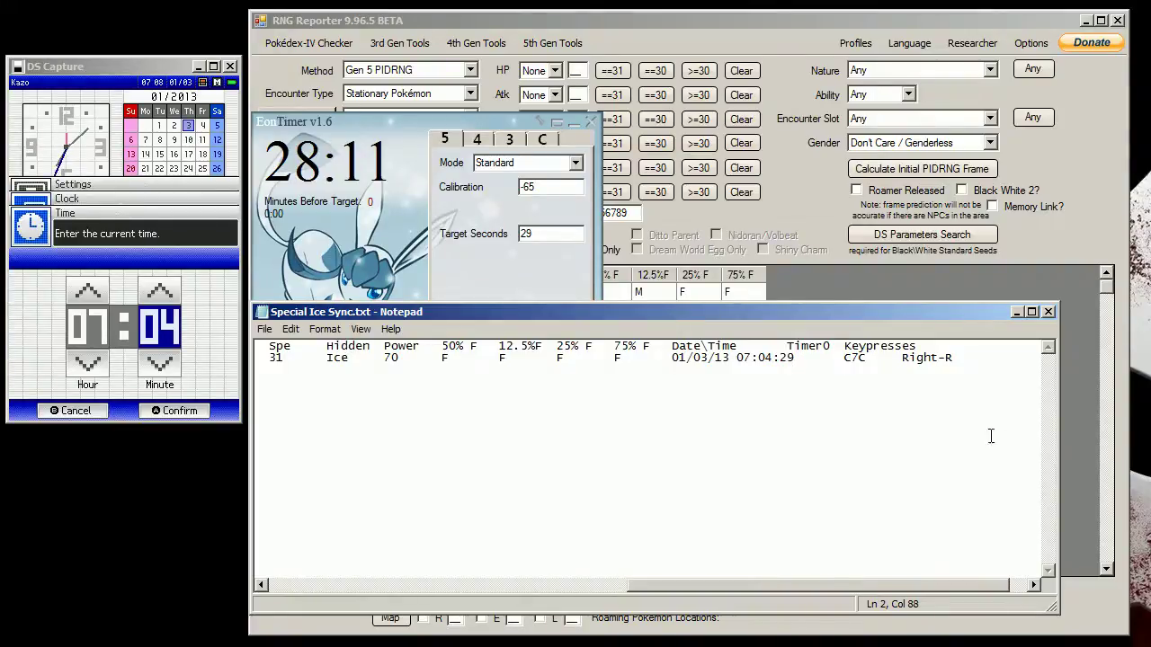
{"action": "double_click", "coordinate": [850, 357]}
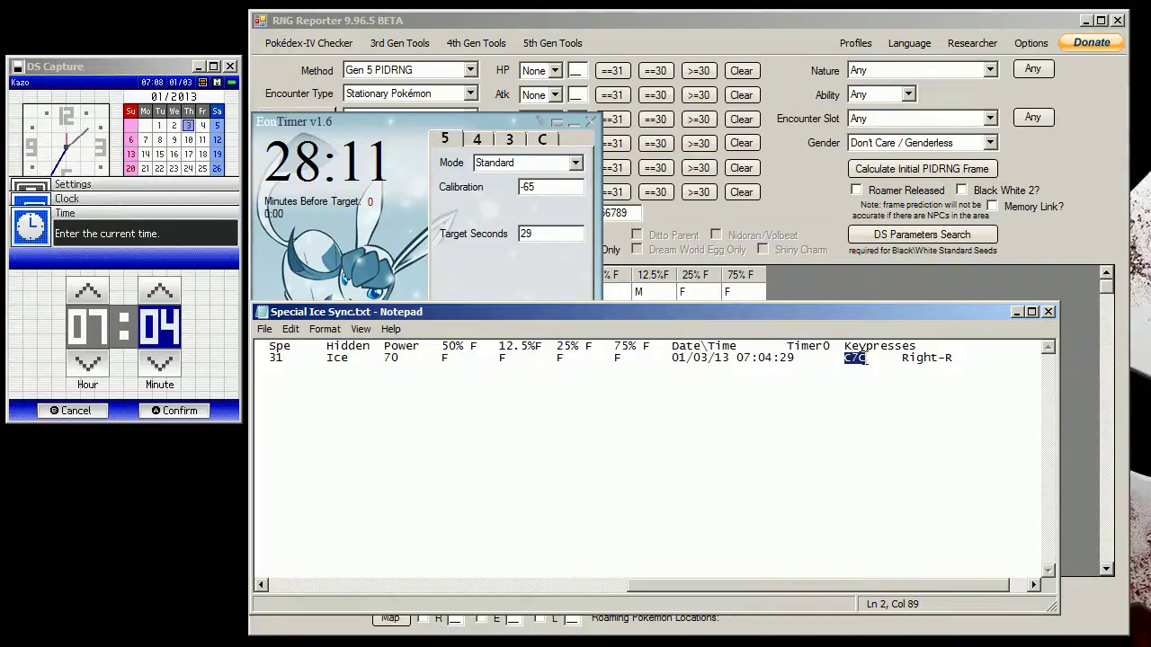
{"action": "left_click", "coordinate": [522, 273]}
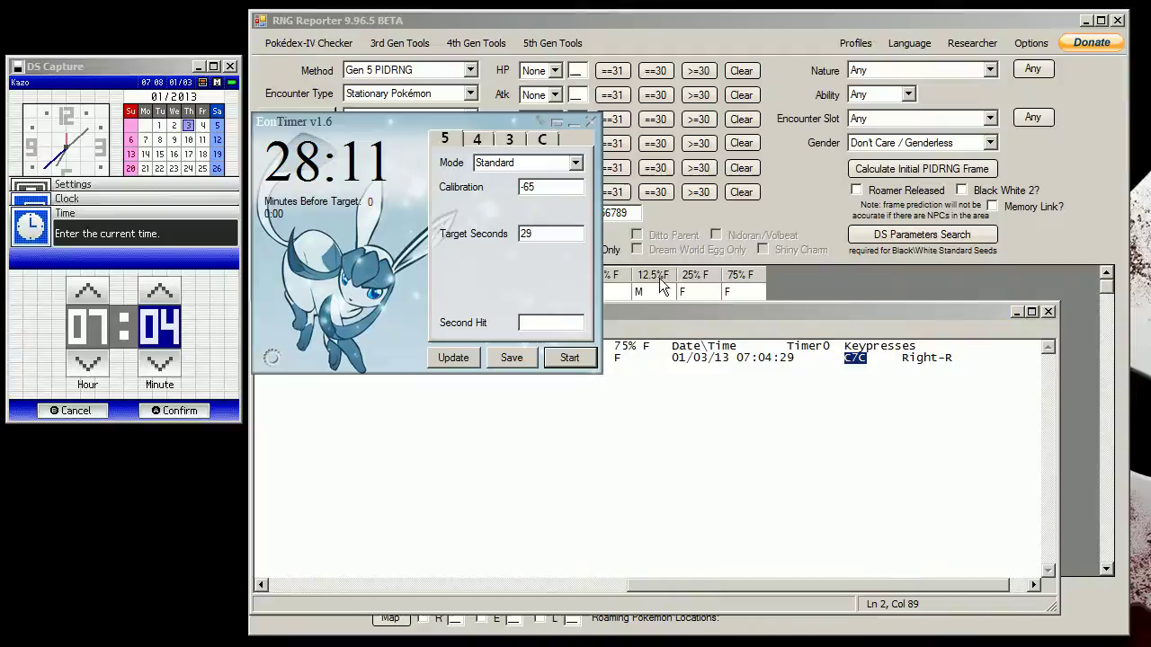
{"action": "left_click", "coordinate": [845, 357]}
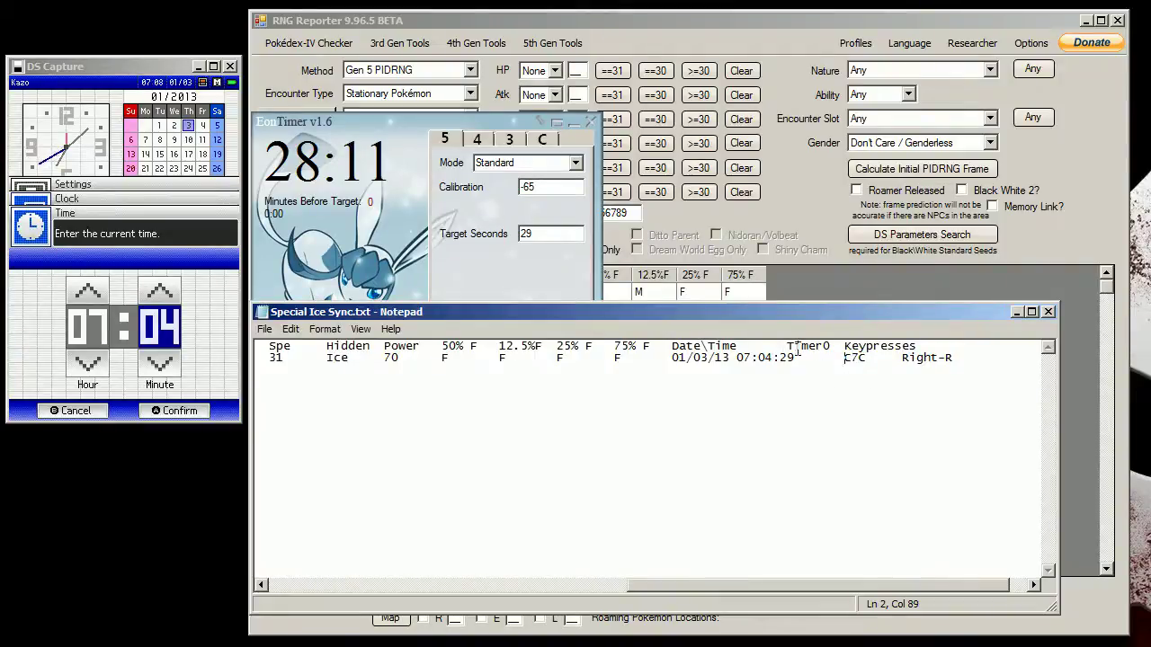
{"action": "left_click", "coordinate": [562, 263]}
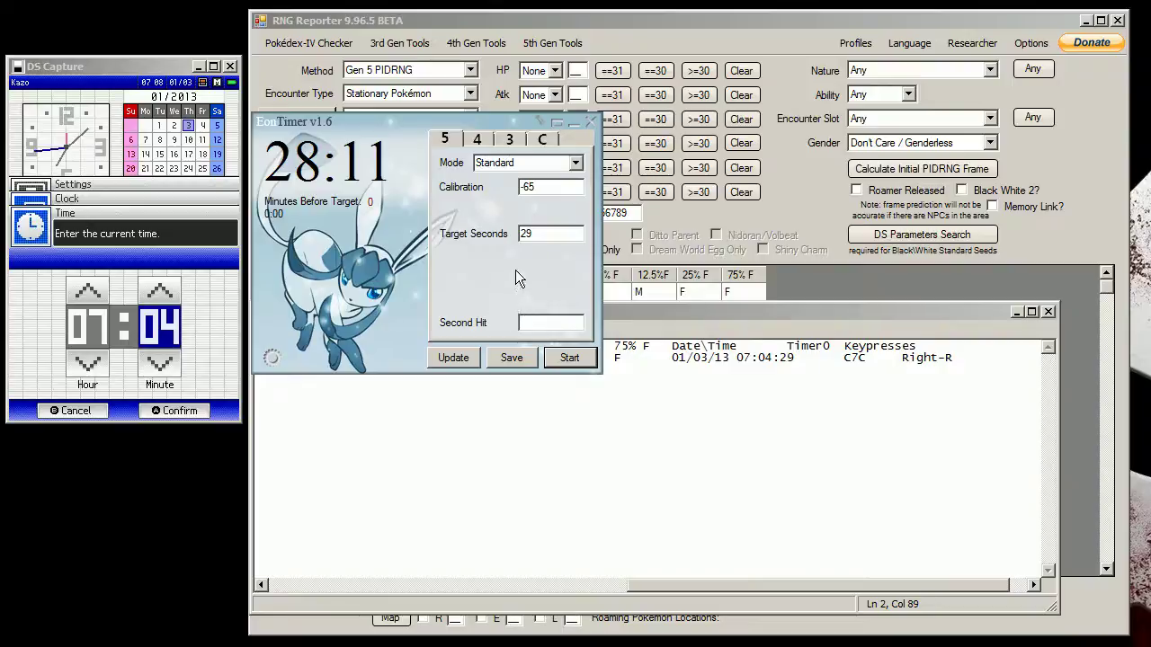
{"action": "left_click", "coordinate": [570, 360]}
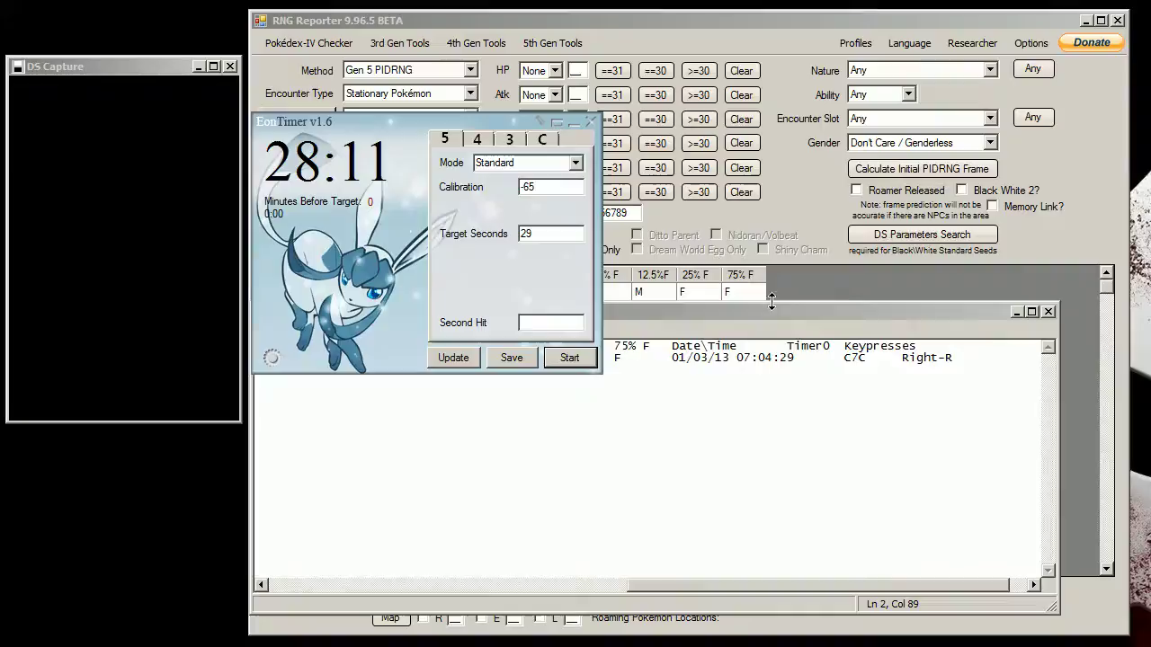
- After the countdown ends, bring the RNG Reporter frame list for seed 72F2D782BD80BE3A forward
{"action": "left_click", "coordinate": [833, 282]}
- Mark frame 45 as the starting frame to begin matching Chatot cry pitches
{"action": "left_click", "coordinate": [329, 294]}
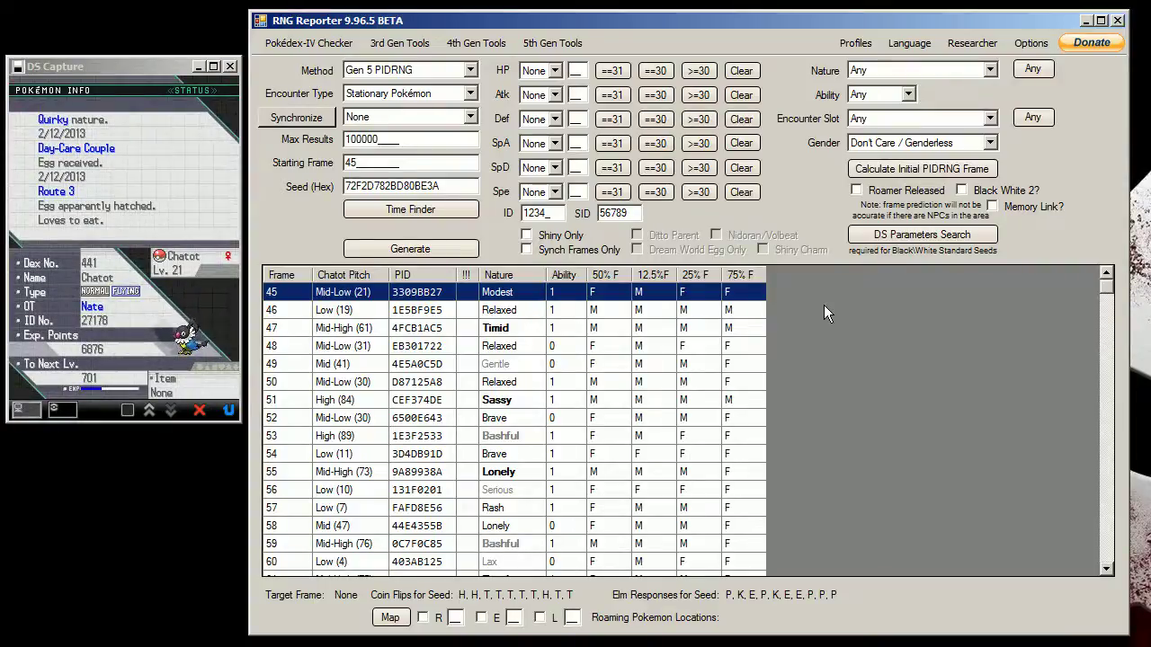
{"action": "mouse_move", "coordinate": [373, 301]}
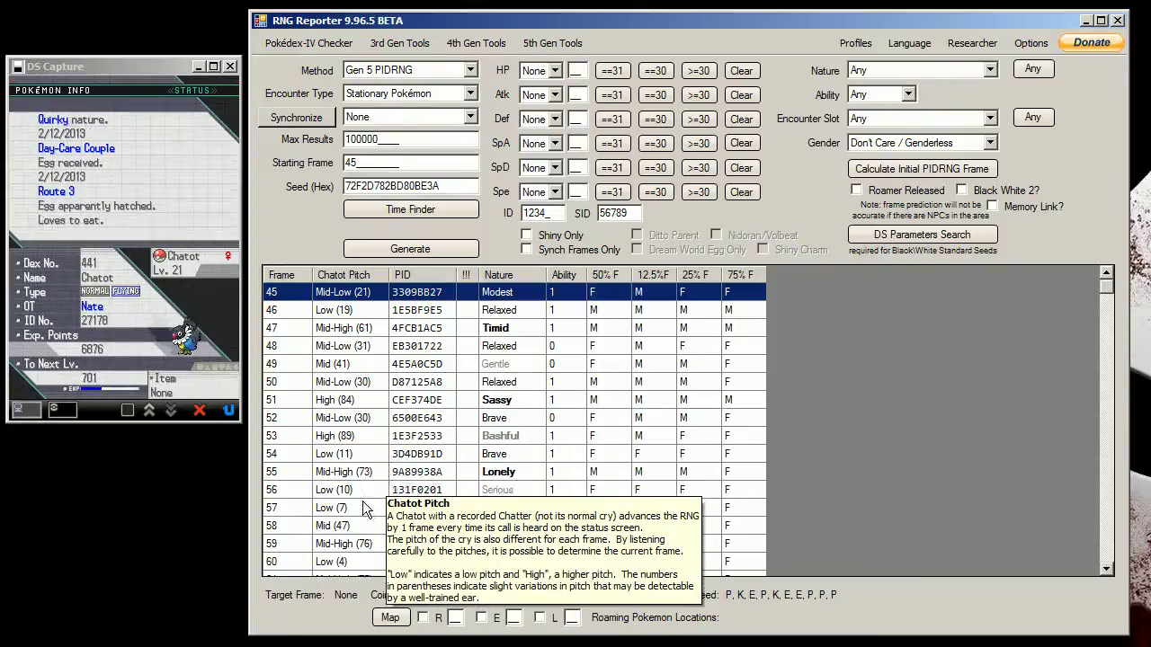
{"action": "left_click", "coordinate": [364, 565]}
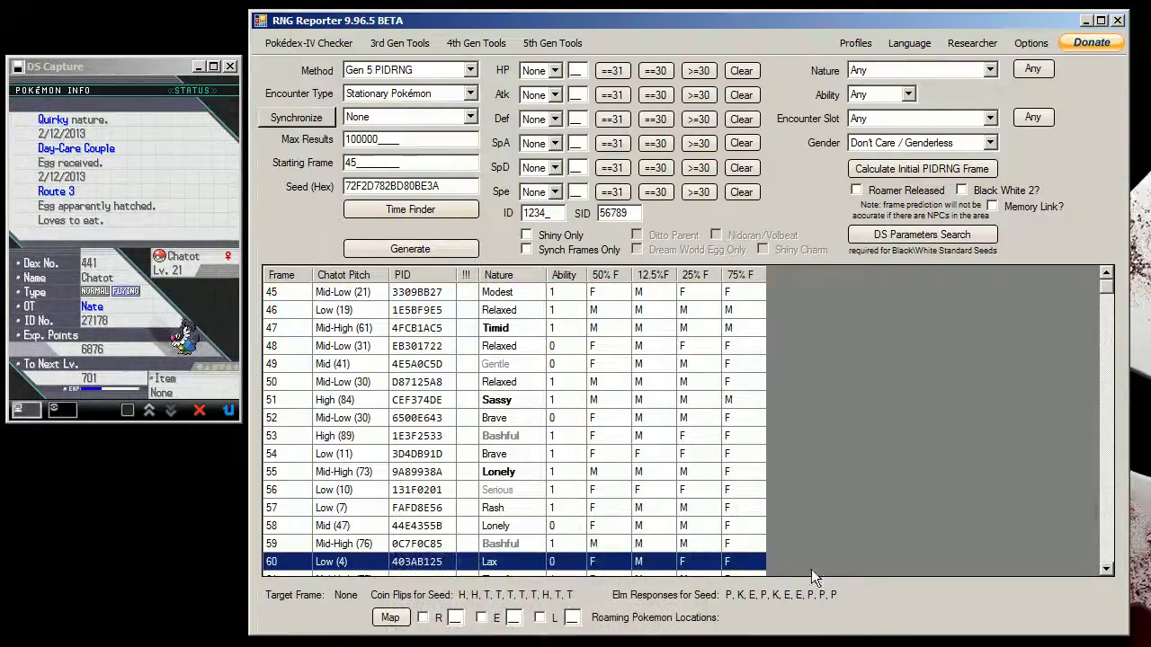
{"action": "scroll", "coordinate": [553, 463], "scroll_direction": "down", "scroll_amount": 1}
{"action": "scroll", "coordinate": [553, 463], "scroll_direction": "down", "scroll_amount": 2}
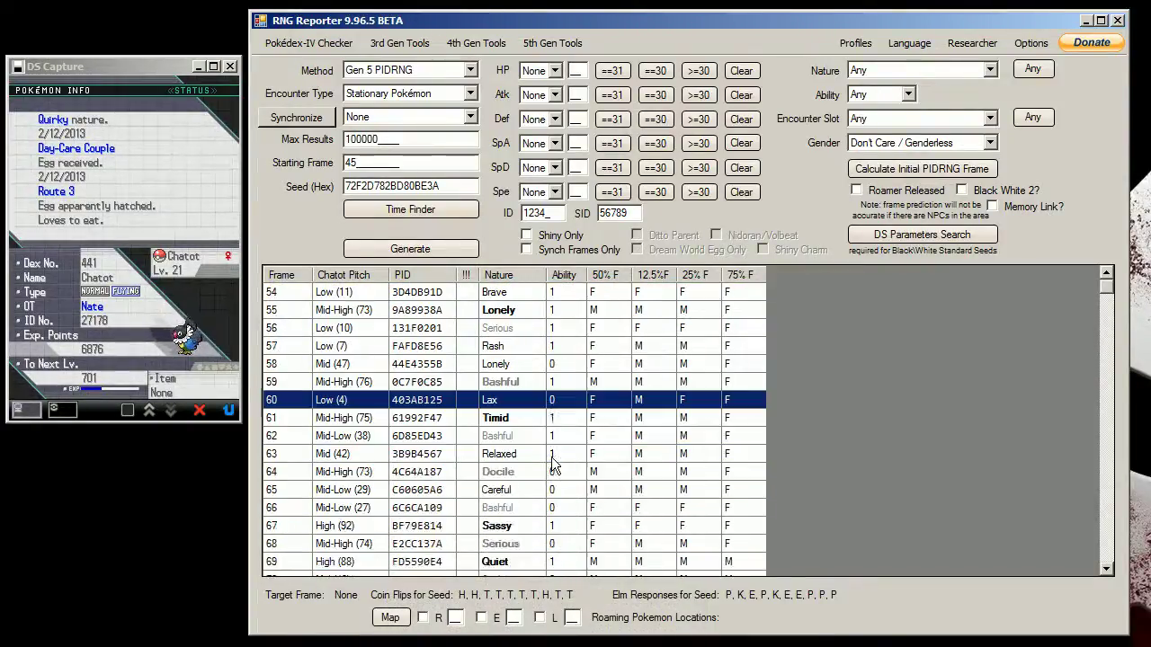
{"action": "scroll", "coordinate": [553, 468], "scroll_direction": "down", "scroll_amount": 2}
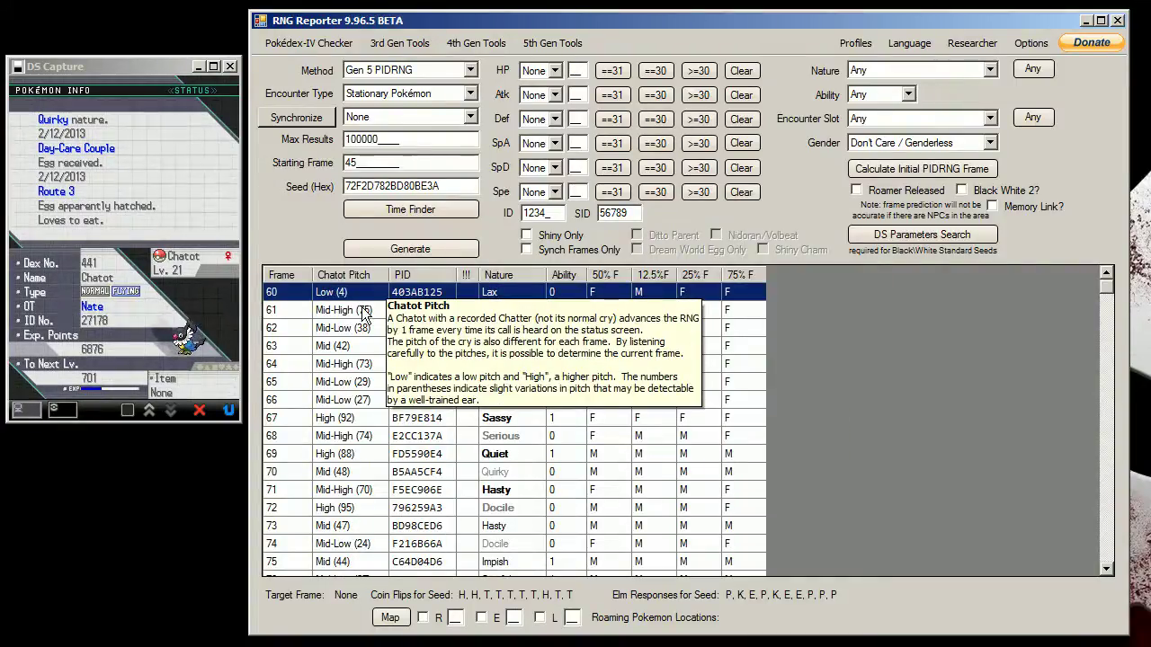
{"action": "scroll", "coordinate": [623, 463], "scroll_direction": "down", "scroll_amount": 6}
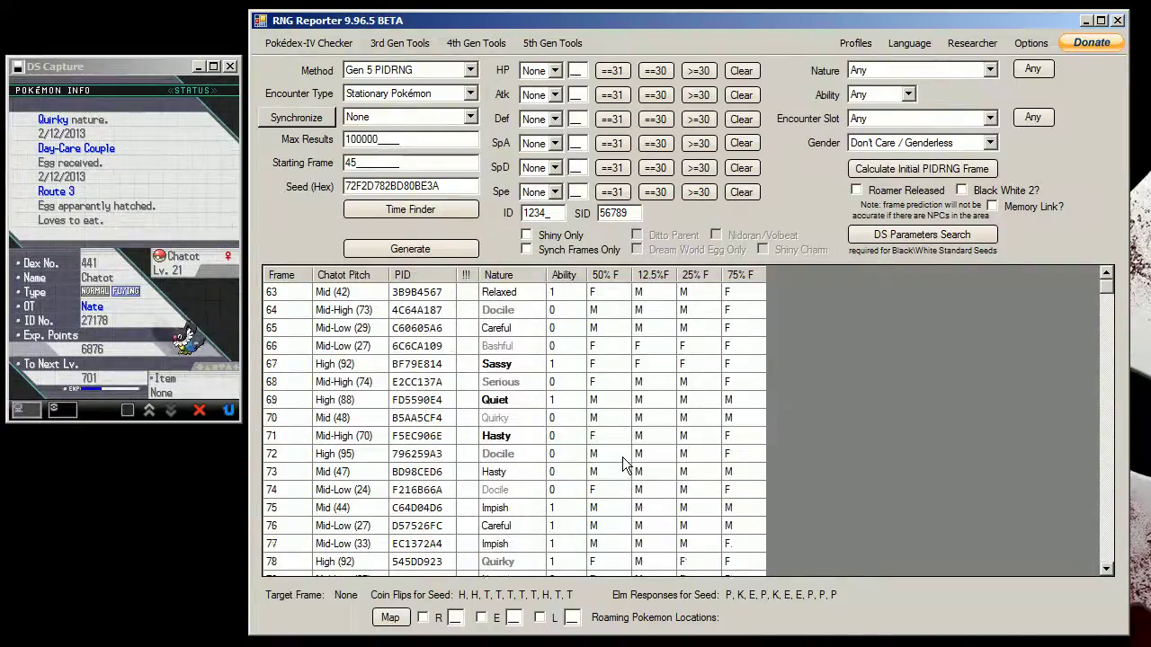
{"action": "scroll", "coordinate": [624, 463], "scroll_direction": "down", "scroll_amount": 3}
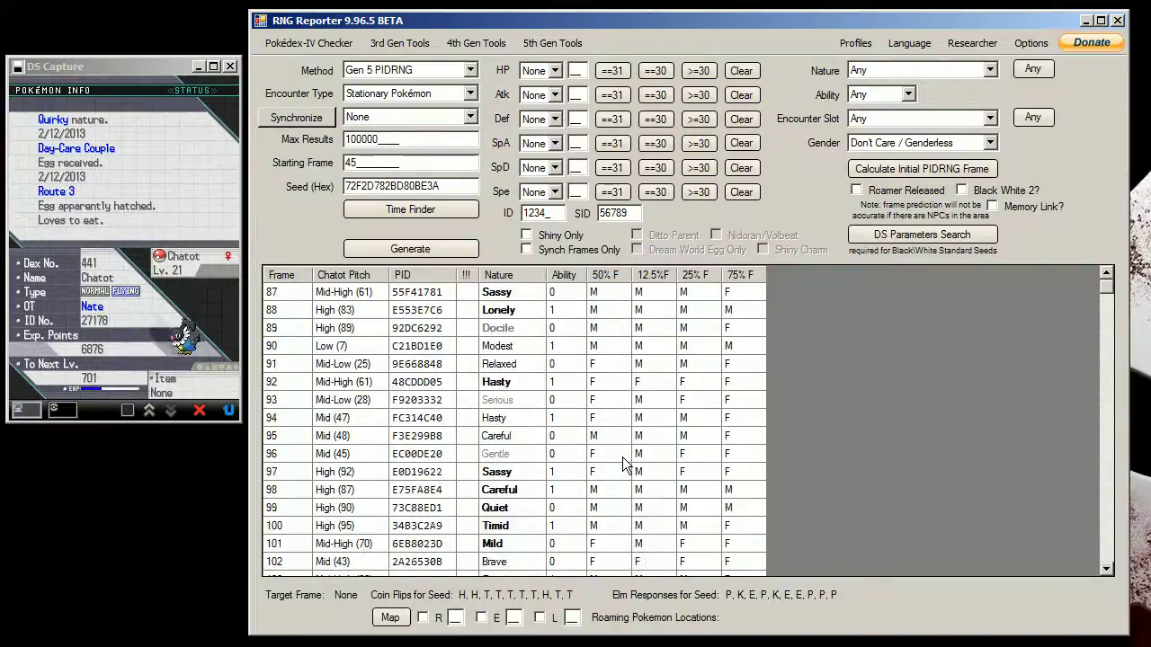
{"action": "scroll", "coordinate": [627, 463], "scroll_direction": "down", "scroll_amount": 8}
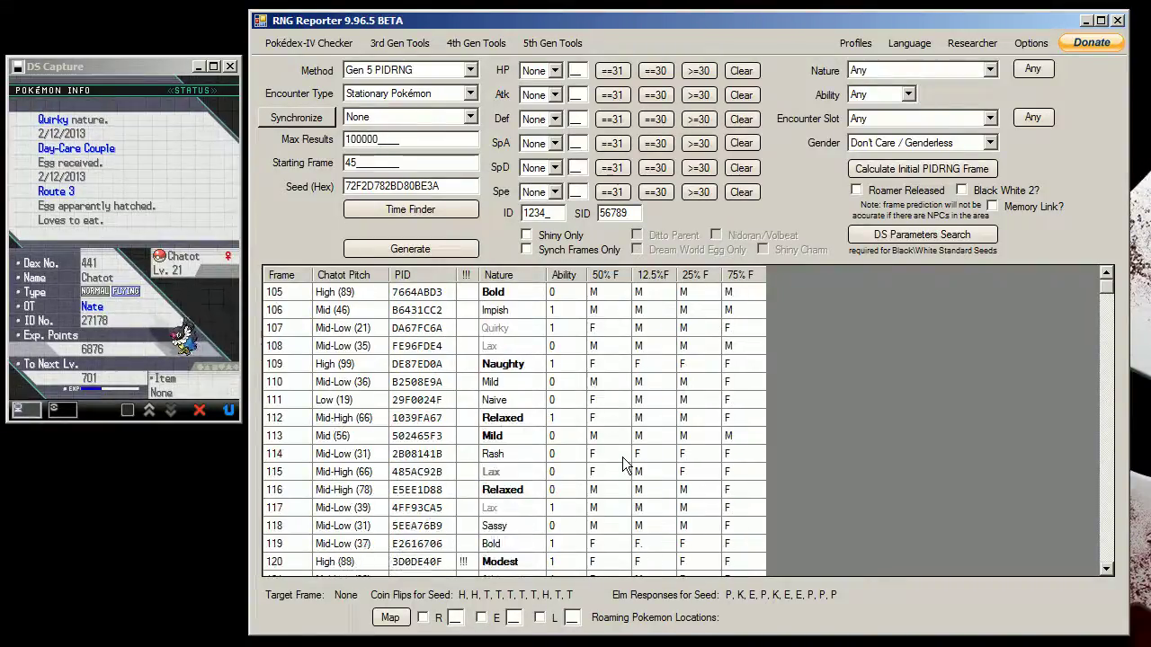
{"action": "scroll", "coordinate": [627, 463], "scroll_direction": "down", "scroll_amount": 5}
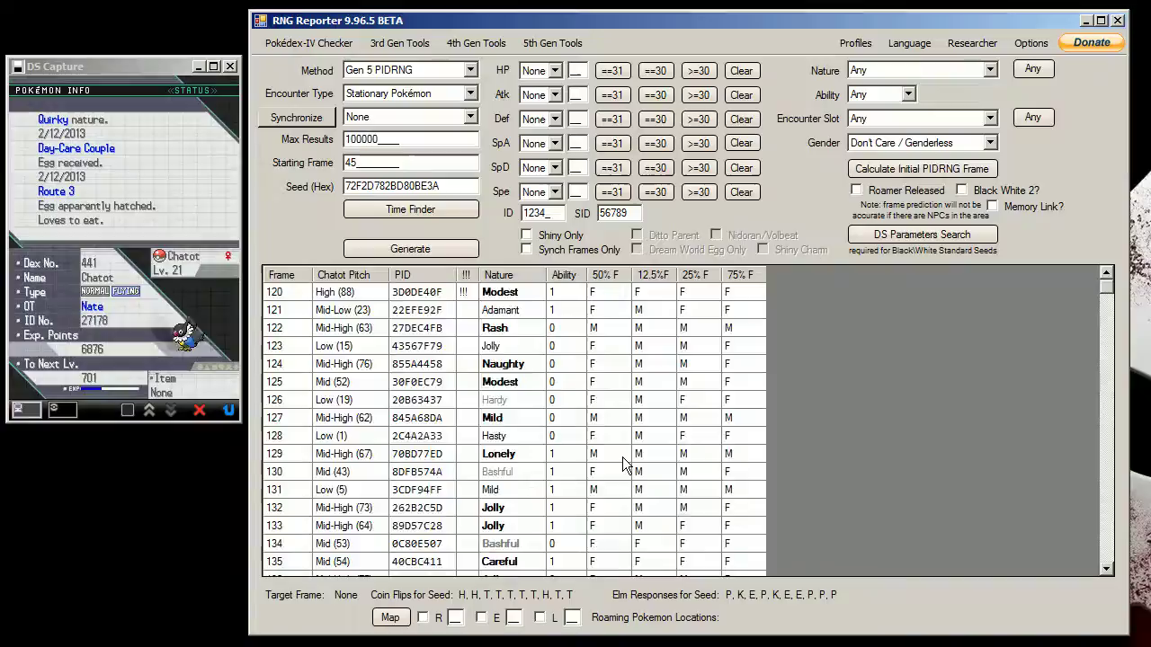
{"action": "scroll", "coordinate": [623, 463], "scroll_direction": "up", "scroll_amount": 5}
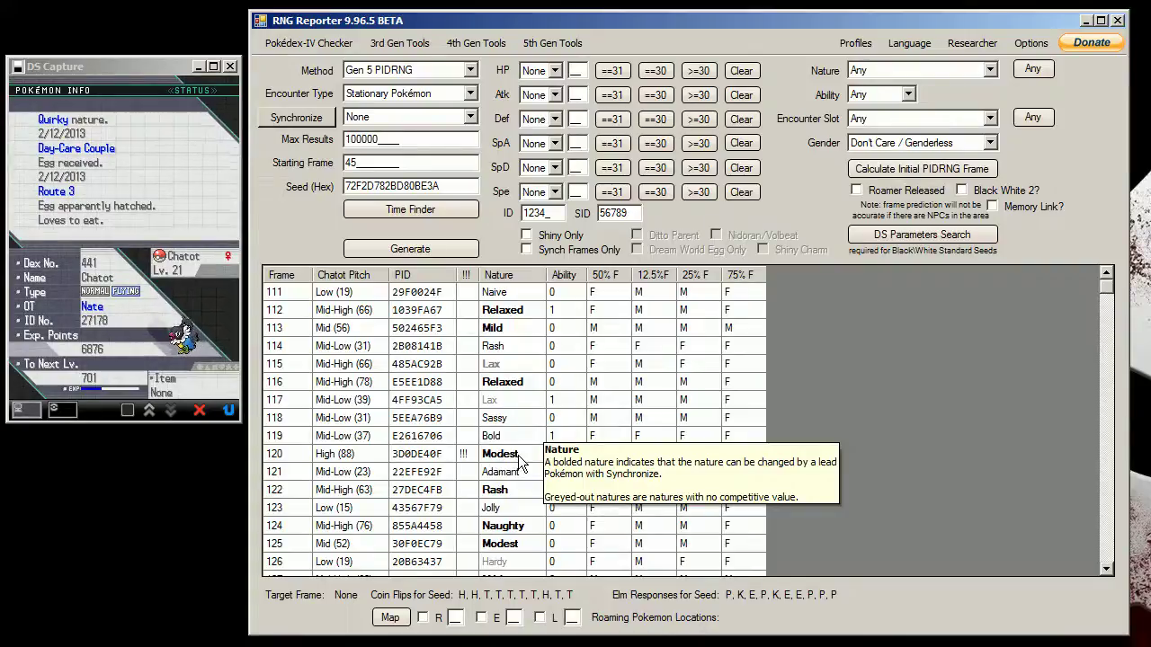
{"action": "scroll", "coordinate": [518, 455], "scroll_direction": "up", "scroll_amount": 20}
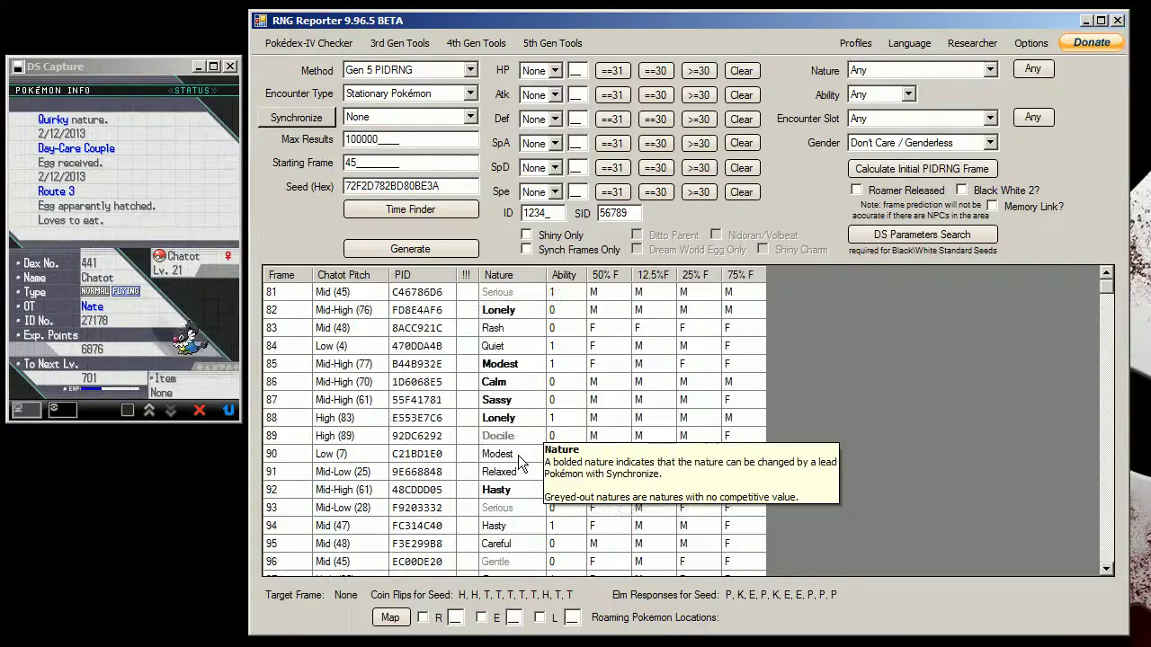
{"action": "left_click", "coordinate": [518, 455]}
- Advance the current frame mark through frames 69 and 84 to frame 85, Mid-High (77)
{"action": "scroll", "coordinate": [518, 454], "scroll_direction": "down", "scroll_amount": 1}
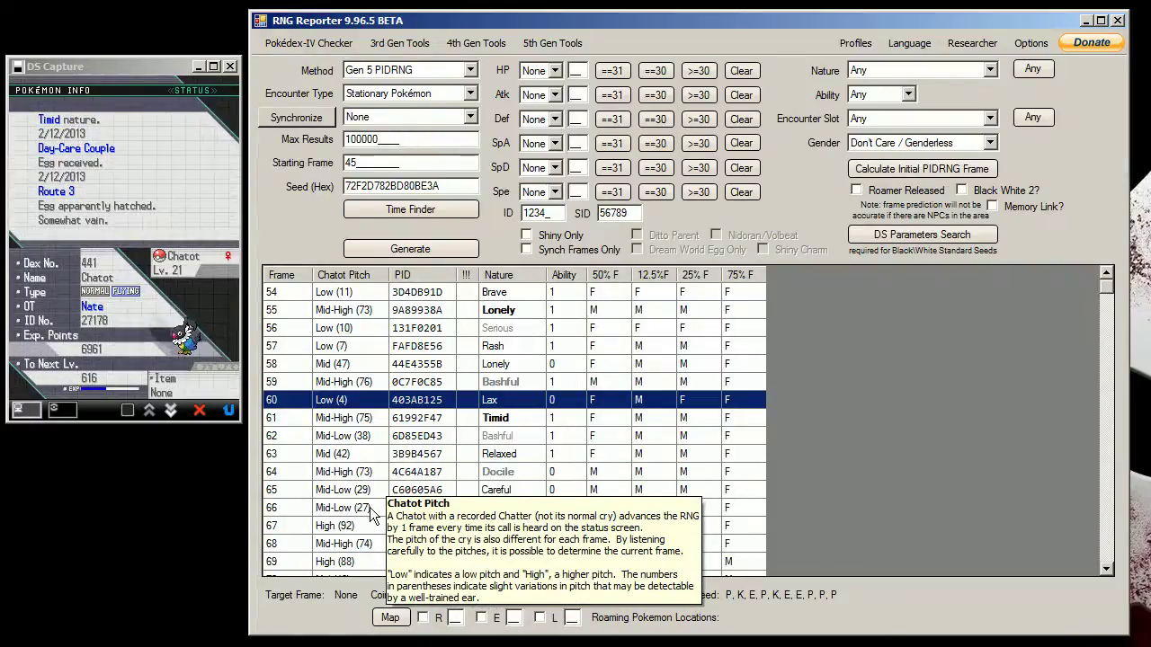
{"action": "left_click", "coordinate": [364, 561]}
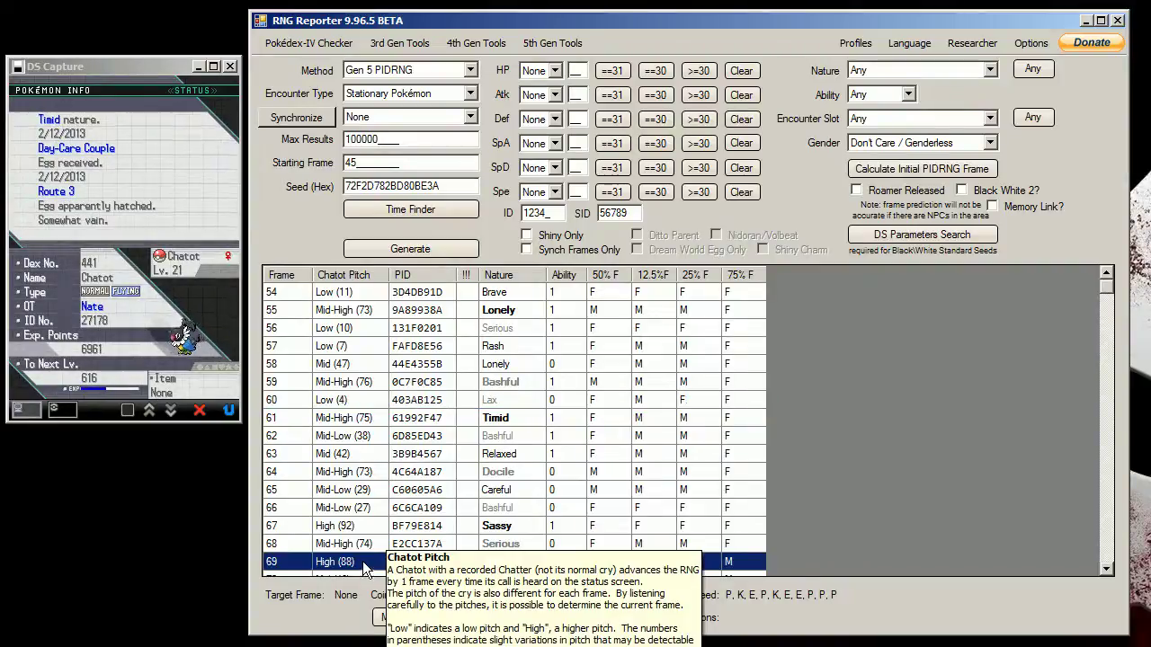
{"action": "scroll", "coordinate": [577, 486], "scroll_direction": "down", "scroll_amount": 2}
{"action": "scroll", "coordinate": [576, 486], "scroll_direction": "down", "scroll_amount": 2}
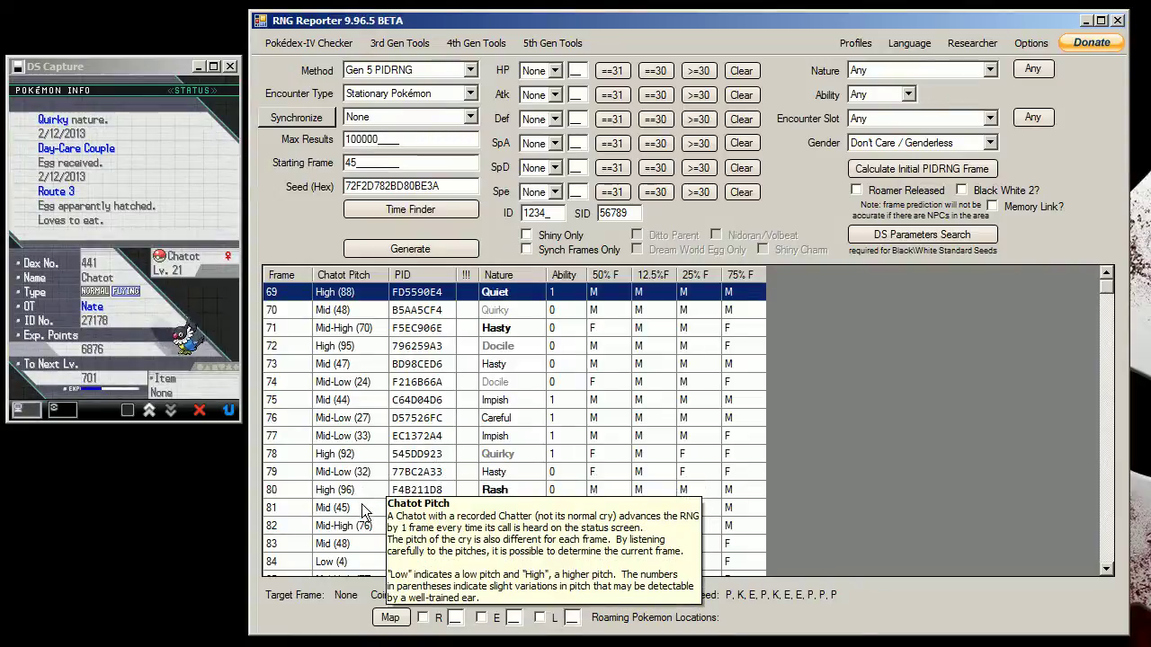
{"action": "left_click", "coordinate": [358, 562]}
{"action": "scroll", "coordinate": [555, 503], "scroll_direction": "down", "scroll_amount": 3}
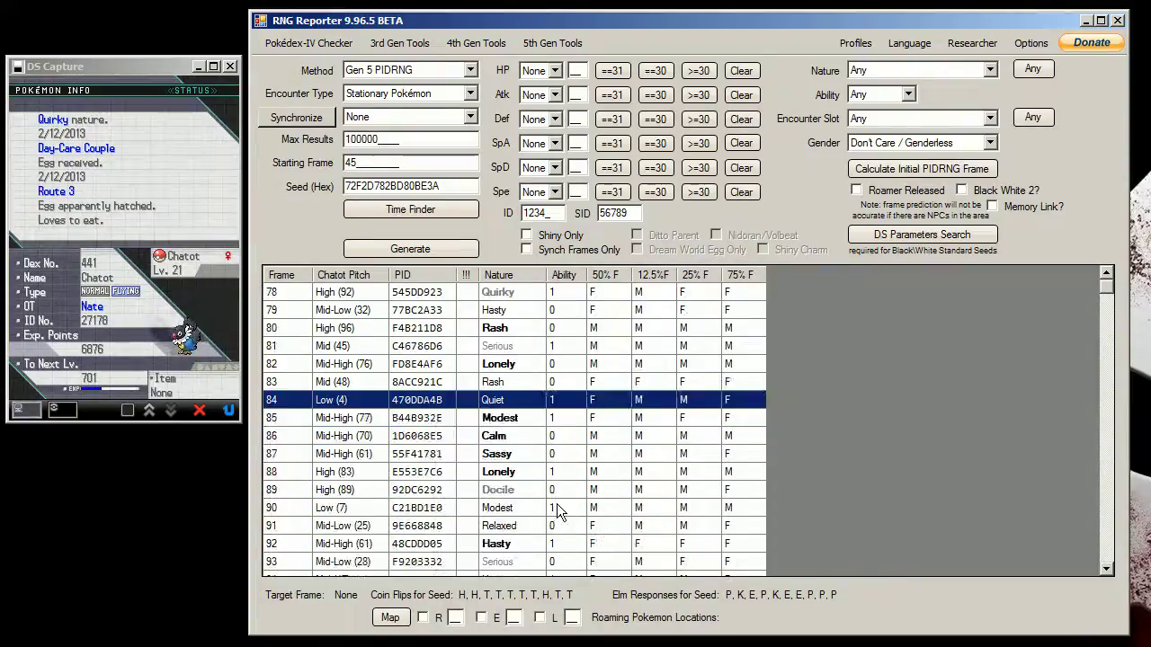
{"action": "scroll", "coordinate": [557, 507], "scroll_direction": "down", "scroll_amount": 1}
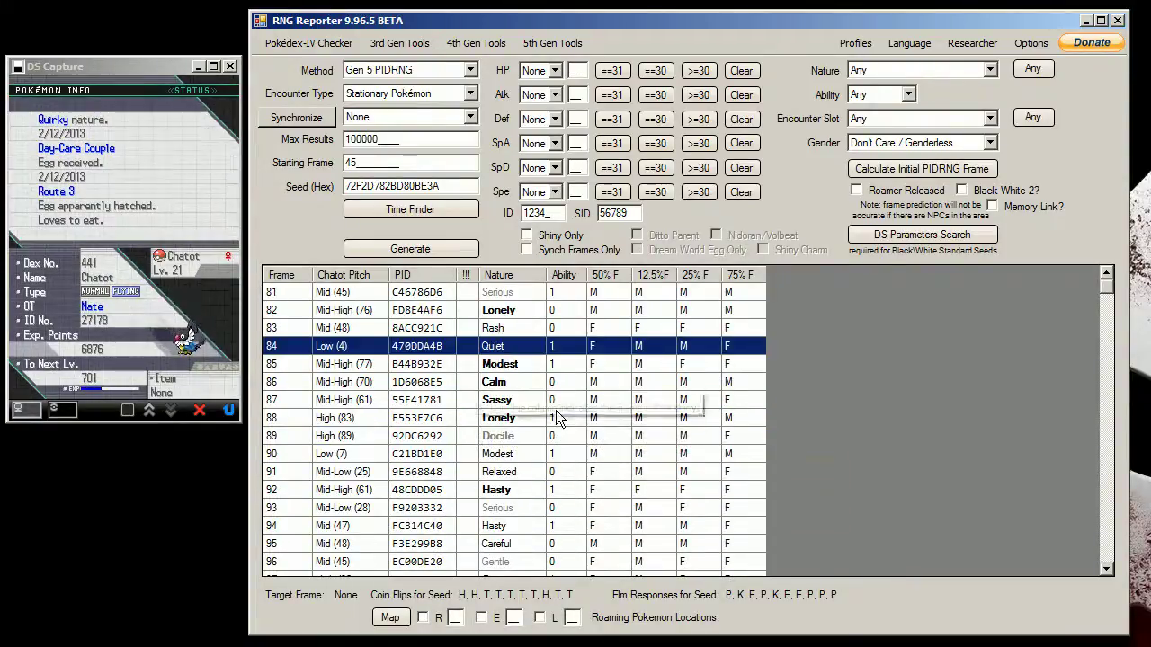
{"action": "scroll", "coordinate": [556, 410], "scroll_direction": "down", "scroll_amount": 1}
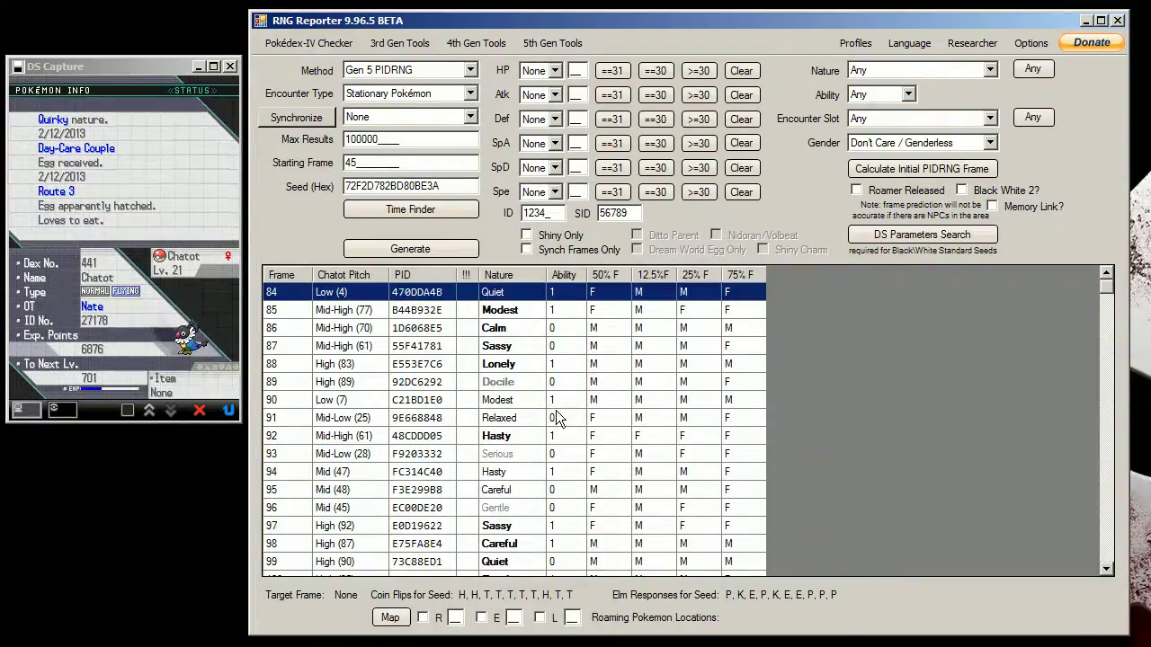
{"action": "left_click", "coordinate": [369, 315]}
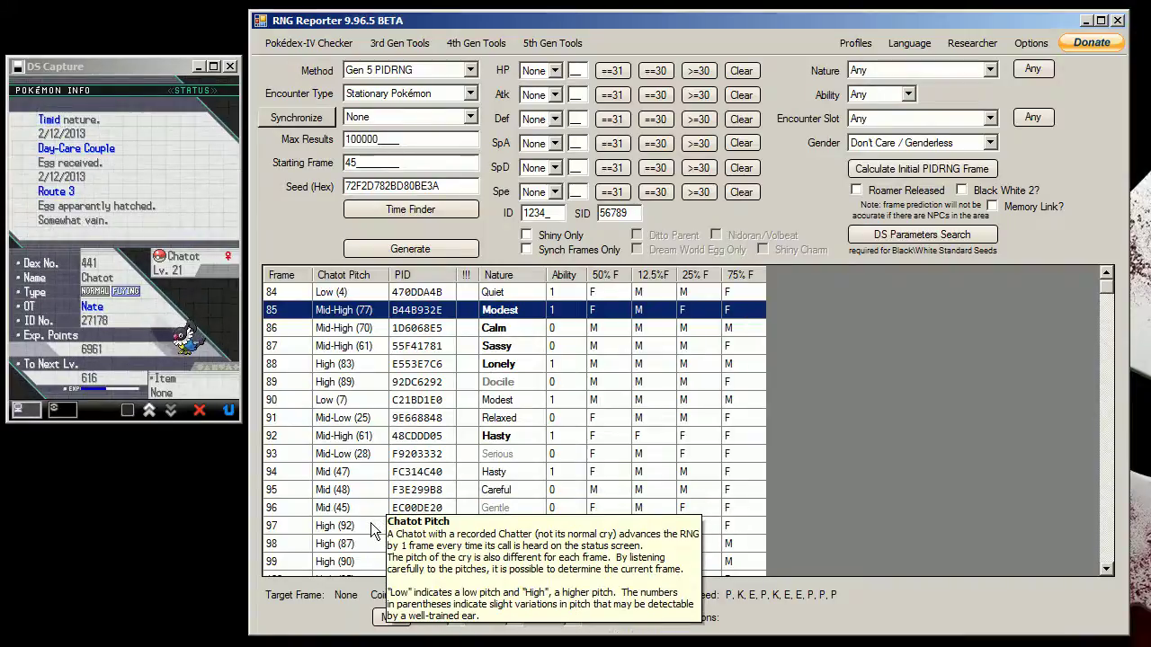
- Advance the current frame mark through frames 99 and 114 to frame 119, Mid-Low (37)
{"action": "left_click", "coordinate": [374, 568]}
{"action": "scroll", "coordinate": [466, 485], "scroll_direction": "down", "scroll_amount": 4}
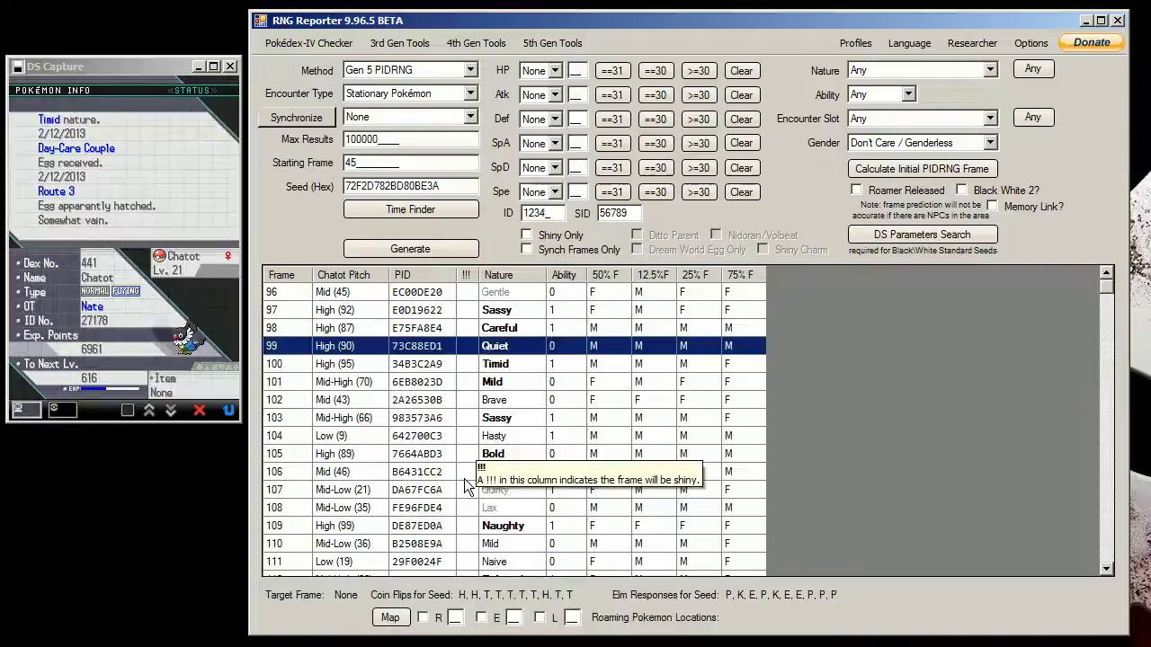
{"action": "scroll", "coordinate": [466, 485], "scroll_direction": "down", "scroll_amount": 1}
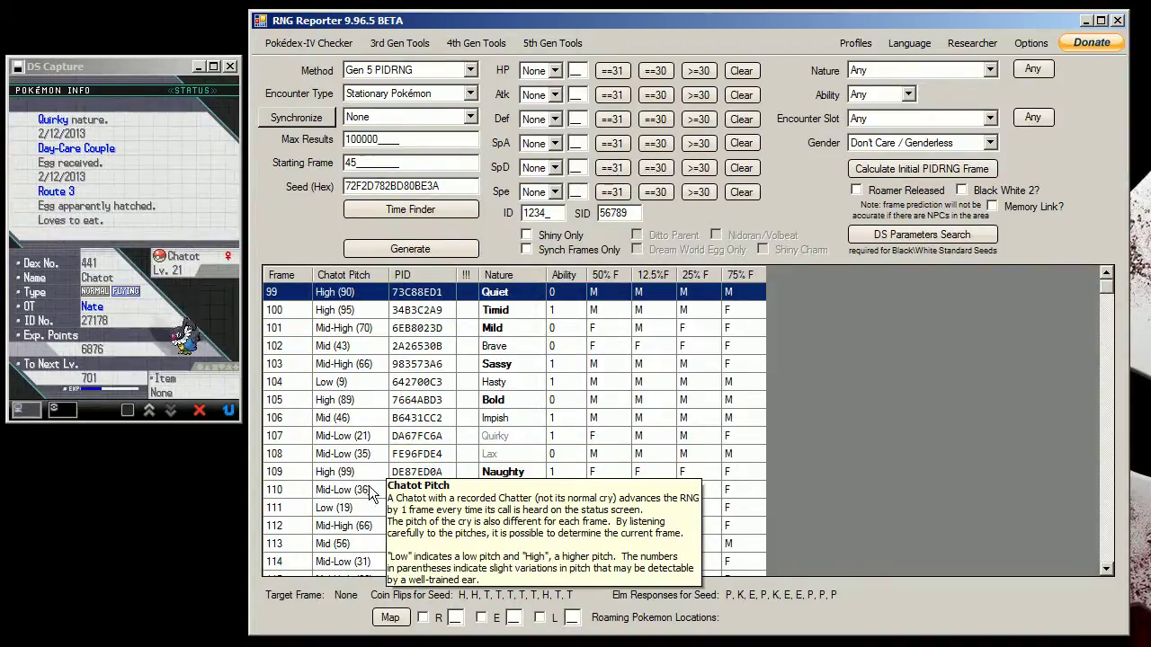
{"action": "left_click", "coordinate": [371, 564]}
{"action": "scroll", "coordinate": [486, 495], "scroll_direction": "down", "scroll_amount": 4}
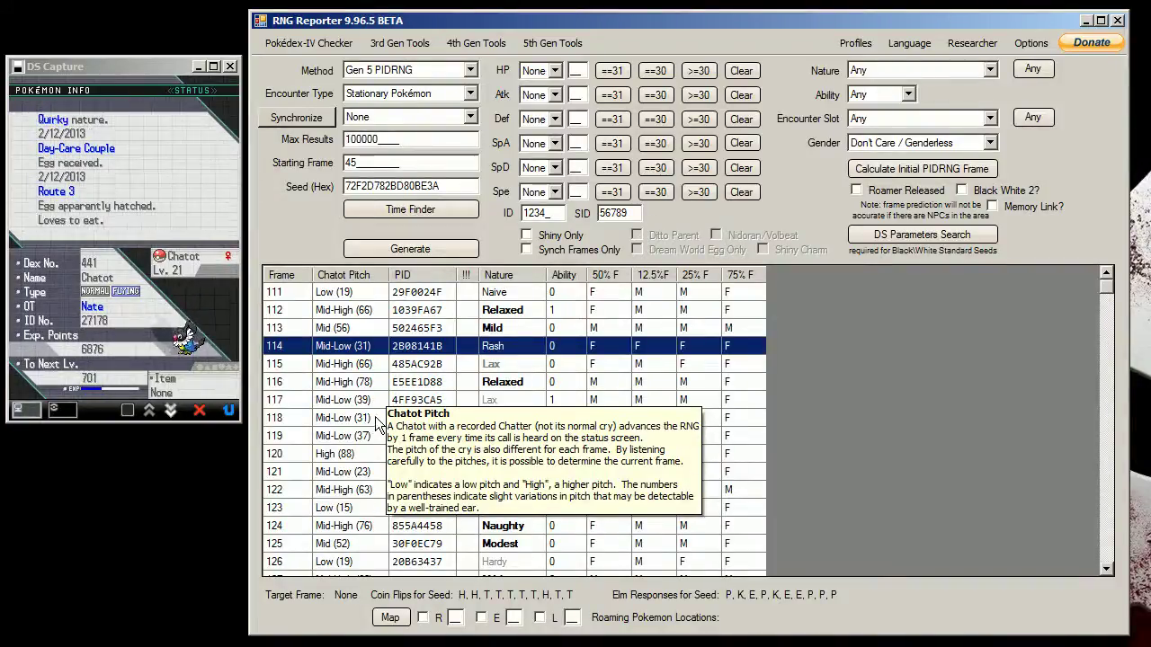
{"action": "left_click", "coordinate": [378, 435]}
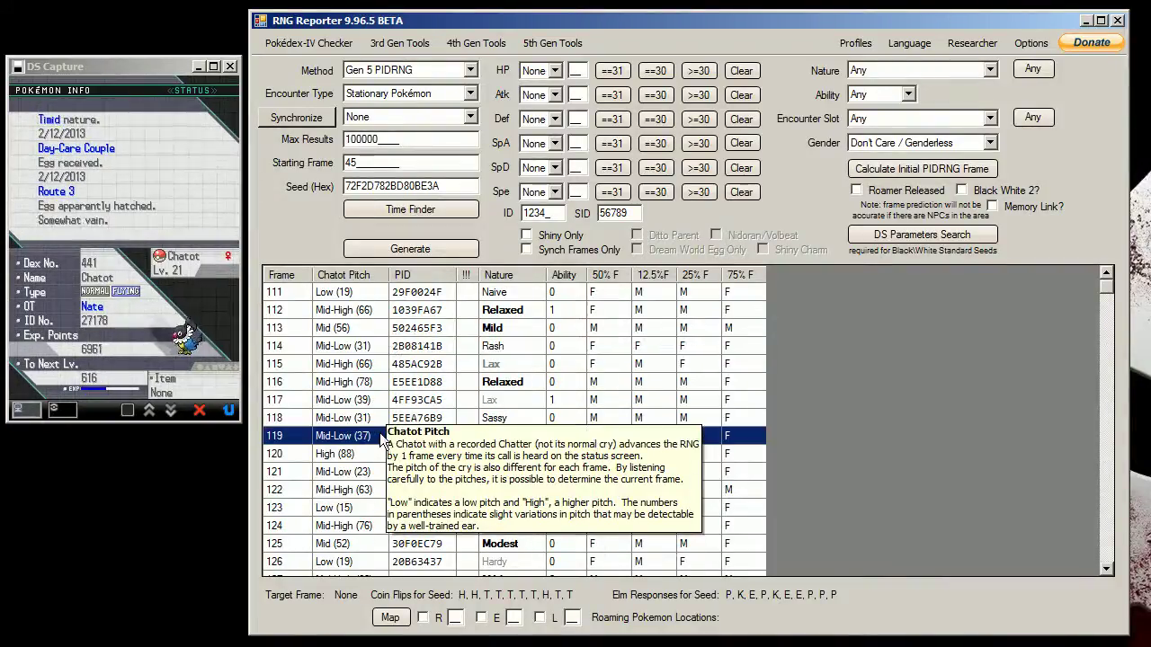